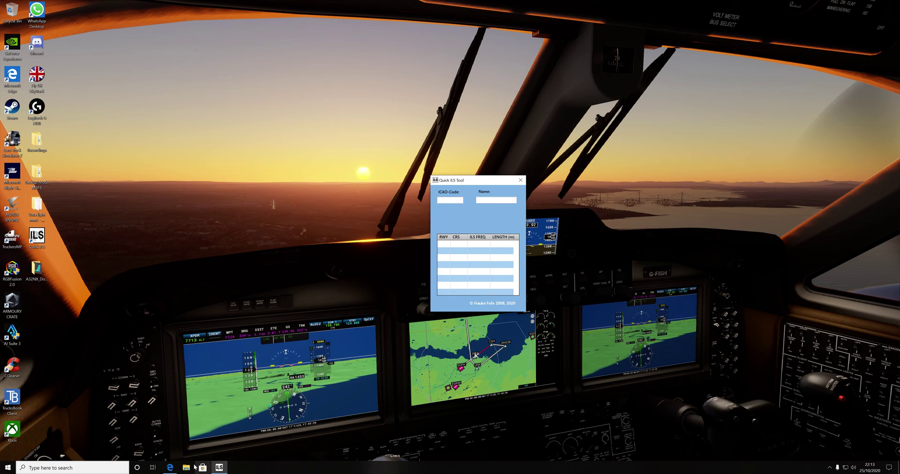
Step: Glance at Flightsim.to aircraft liveries, then look up EGNT (Newcastle, ILS 111.500) in Quick ILS Tool
left_click(170, 467)
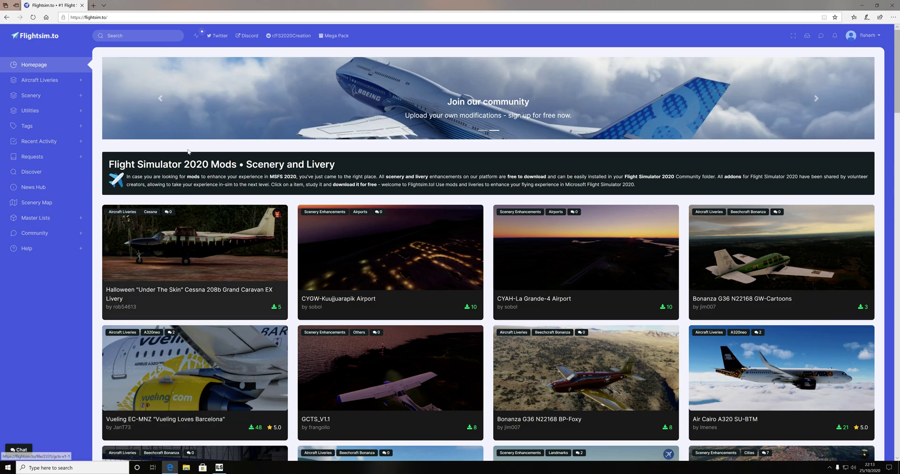
left_click(33, 80)
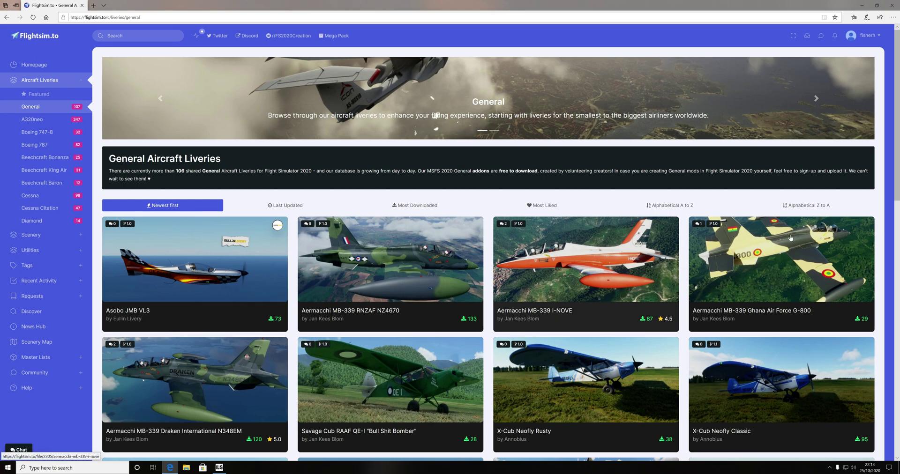
left_click(861, 6)
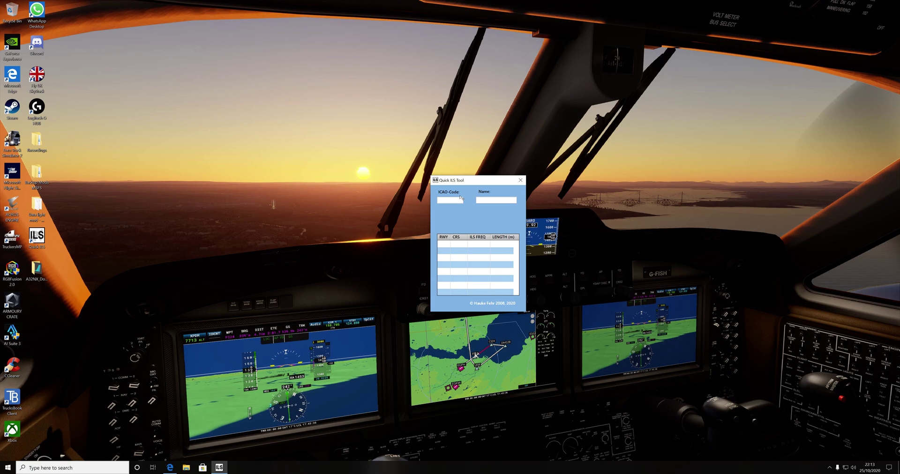
type("gnt")
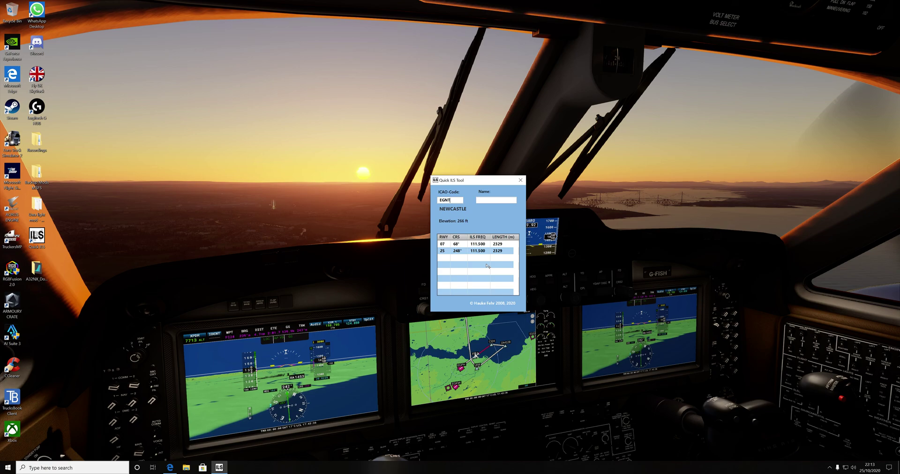
left_click(301, 185)
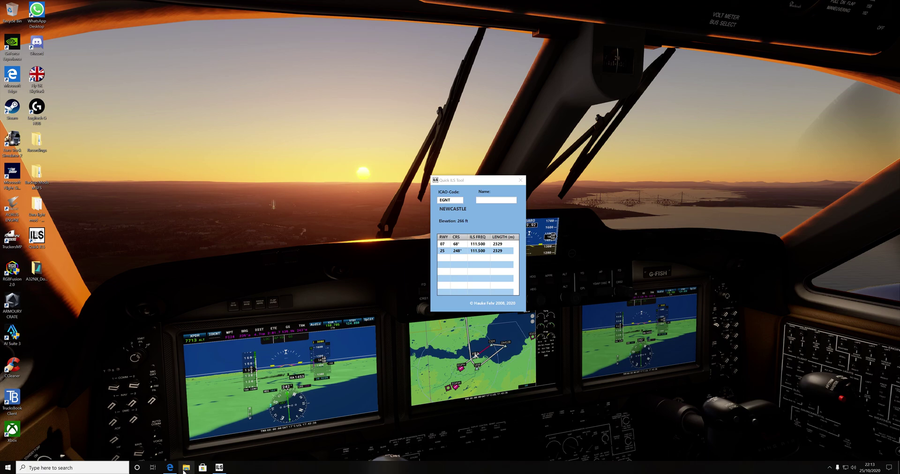
Step: Open a new File Explorer window on Downloads and select the Bonanza G36 improvement project zip
right_click(186, 467)
left_click(302, 416)
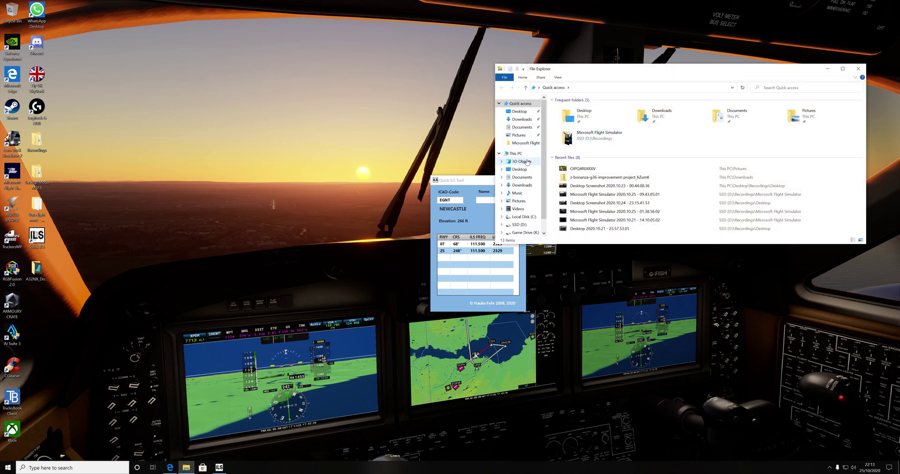
left_click(522, 185)
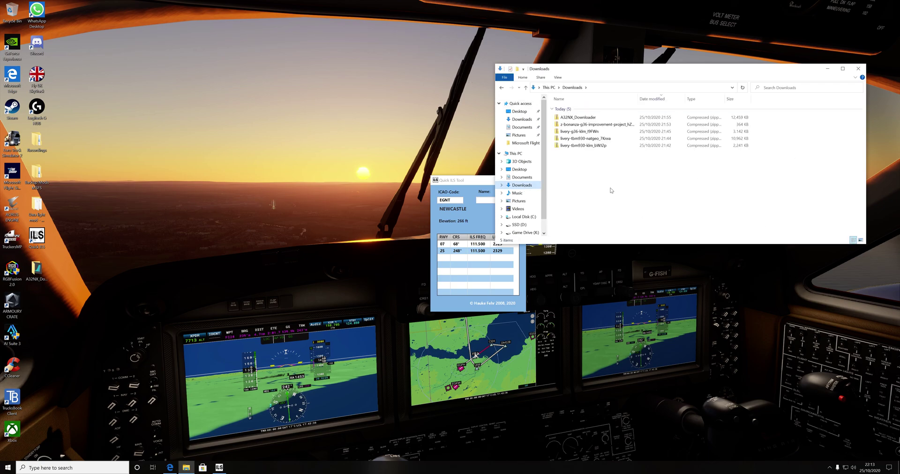
left_click(606, 124)
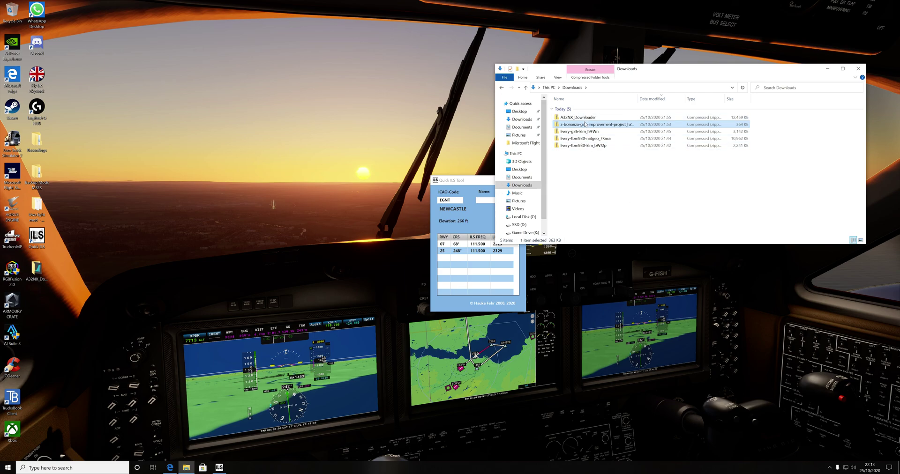
Step: Start a 7-Zip extraction of the zip to Backup Mods MSFS, then cancel it
right_click(565, 123)
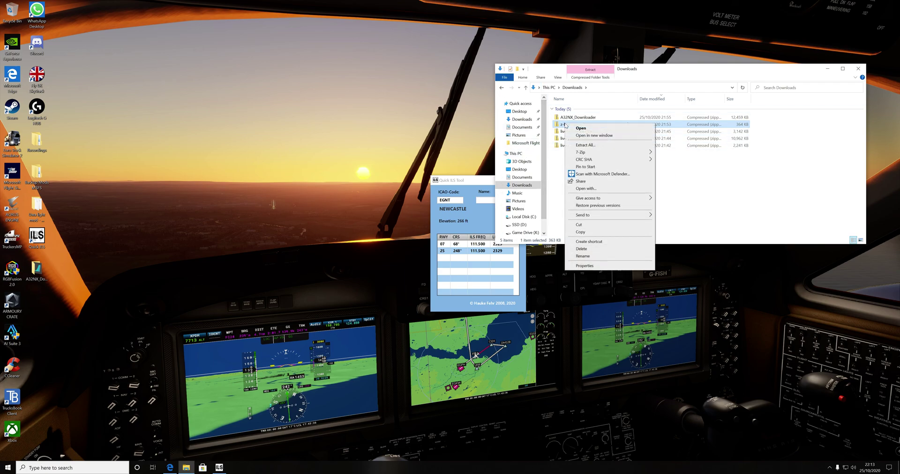
mouse_move(595, 156)
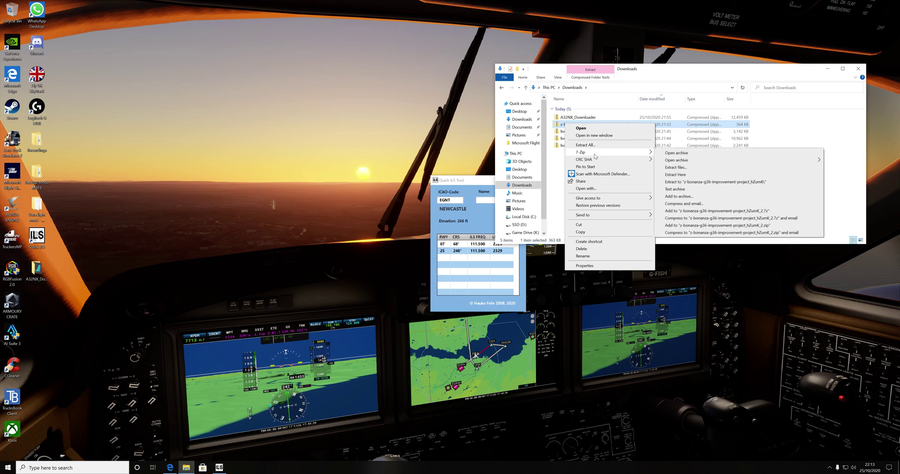
left_click(675, 167)
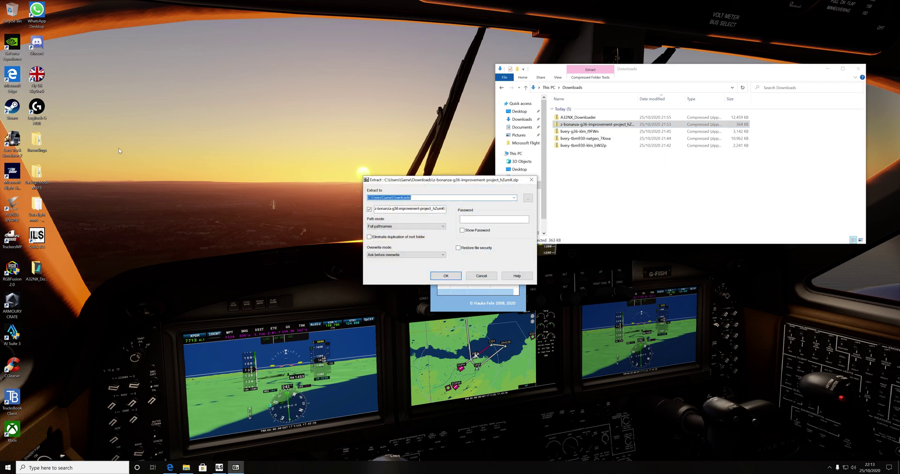
left_click(39, 179)
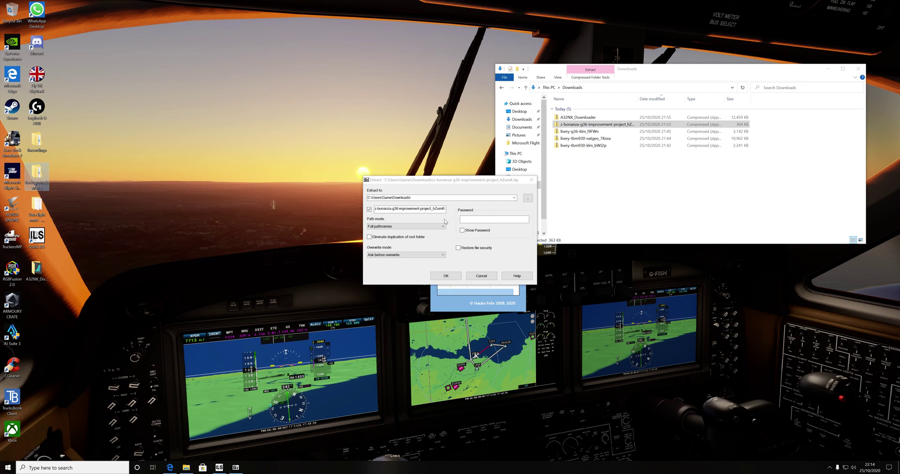
left_click(494, 276)
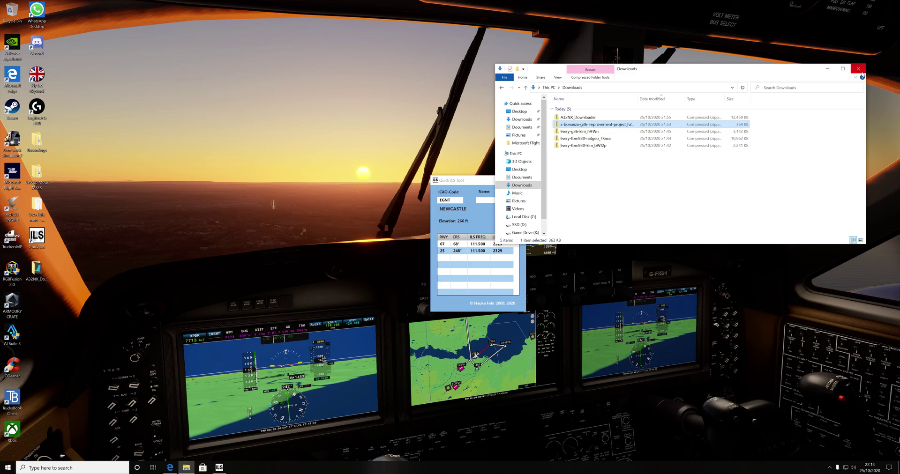
Step: Open Backup Mods MSFS in a second window moved left and check the folder's properties
double_click(36, 175)
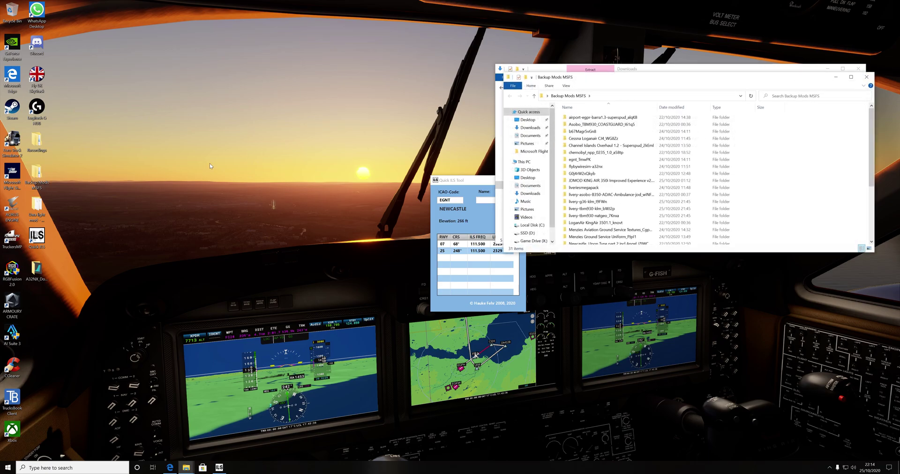
left_click_drag(621, 84, 195, 89)
scroll(209, 175, "down", 4)
scroll(208, 175, "up", 4)
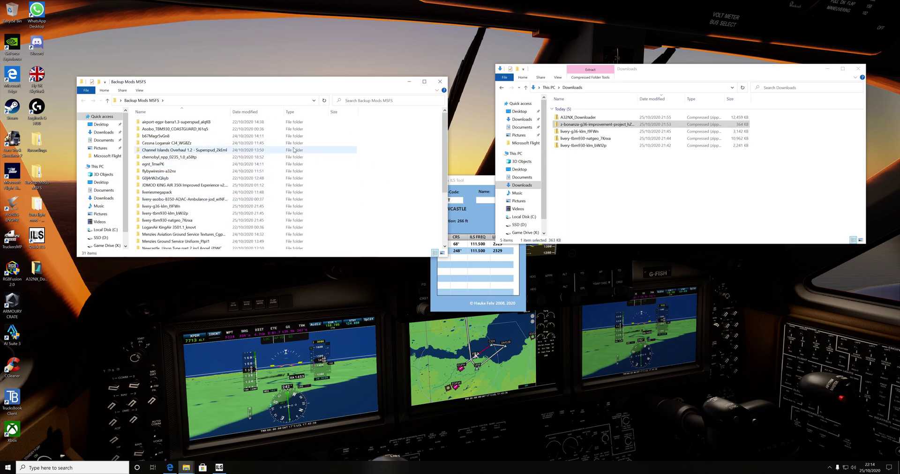
right_click(36, 178)
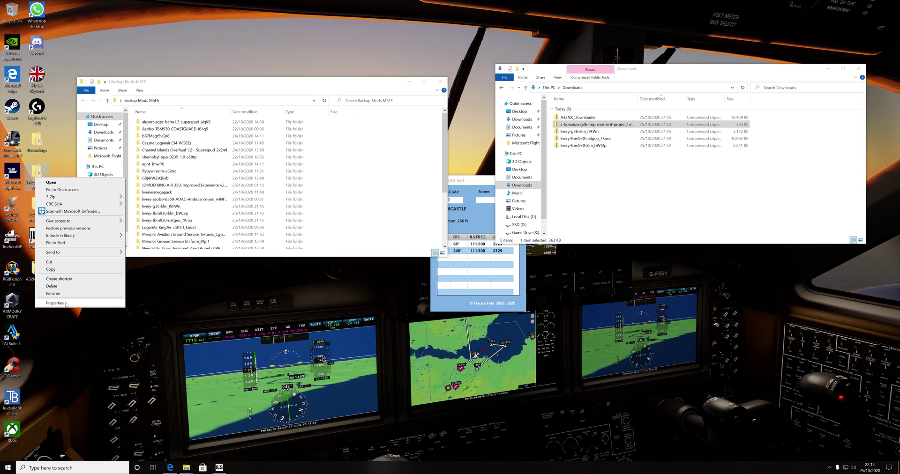
left_click(55, 303)
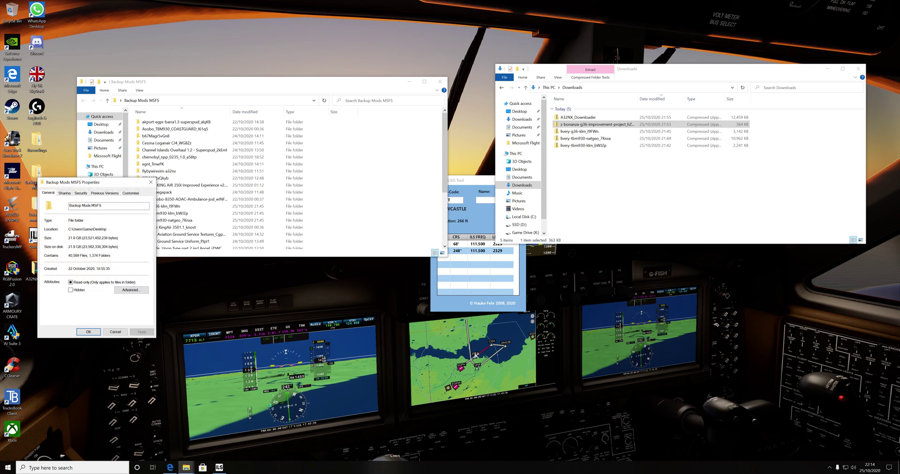
left_click(116, 331)
Step: Select the z-bonanza-g36-improvement-project_hZumK folder and drag it toward the desktop
left_click(183, 195)
scroll(183, 203, "down", 4)
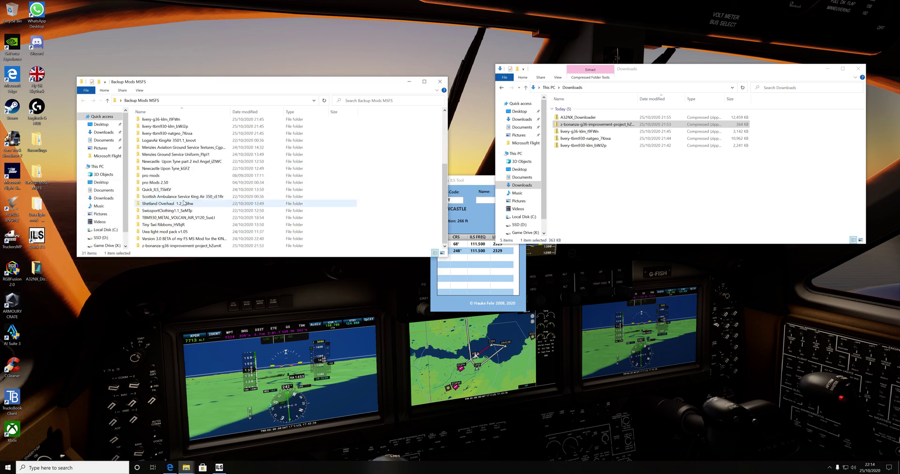
scroll(183, 203, "up", 4)
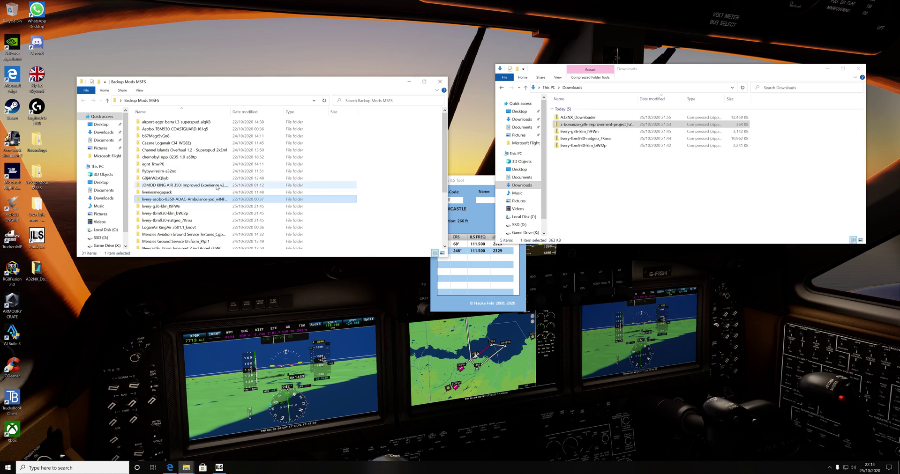
scroll(217, 187, "down", 4)
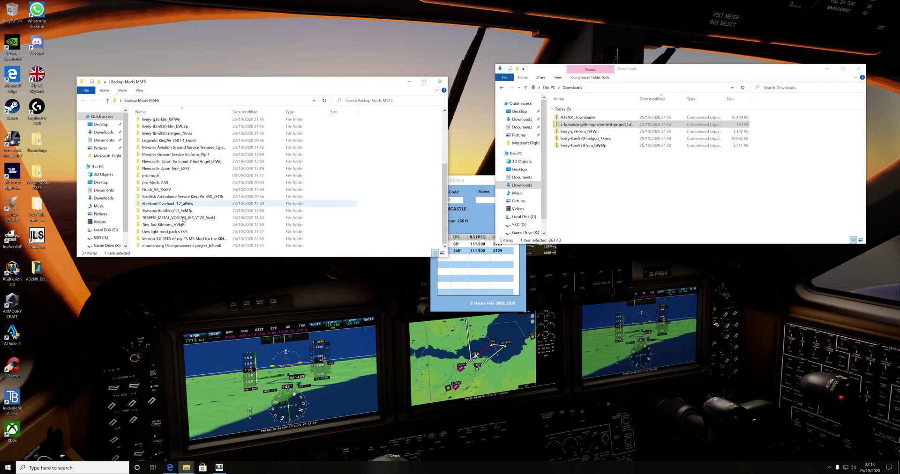
left_click(171, 246)
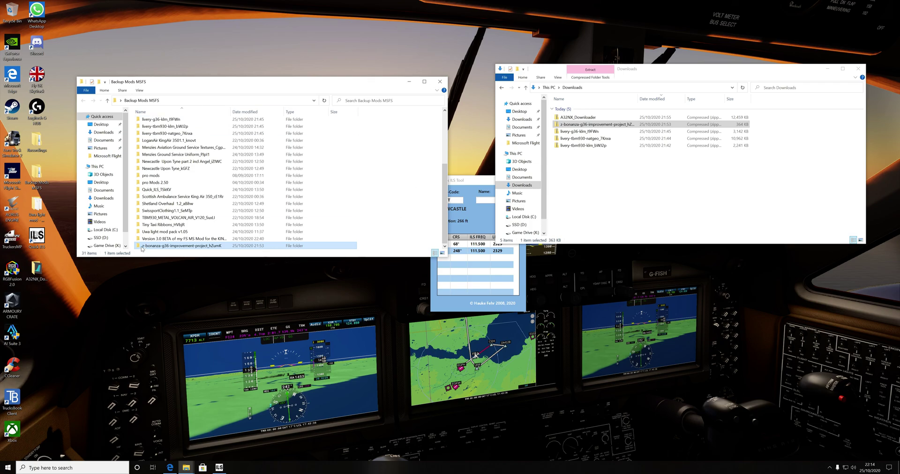
left_click_drag(140, 246, 215, 251)
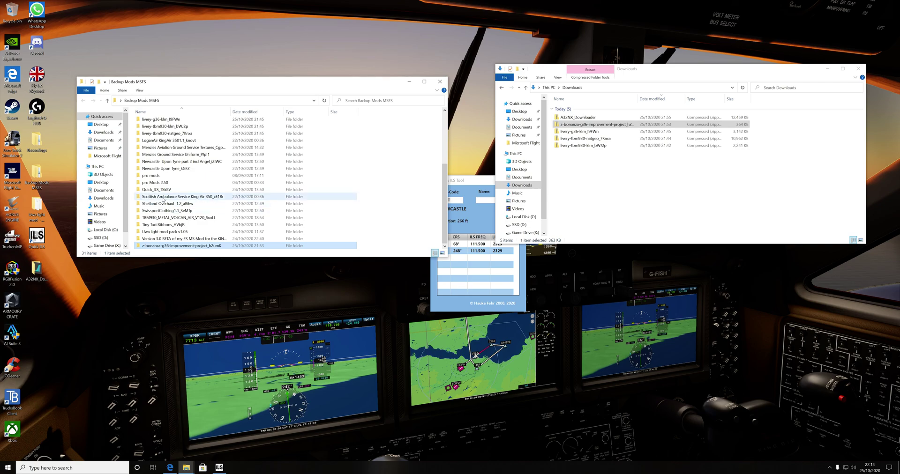
Step: Browse down into the Scottish Ambulance Service King Air 350 folders and back up to Backup Mods MSFS
double_click(205, 197)
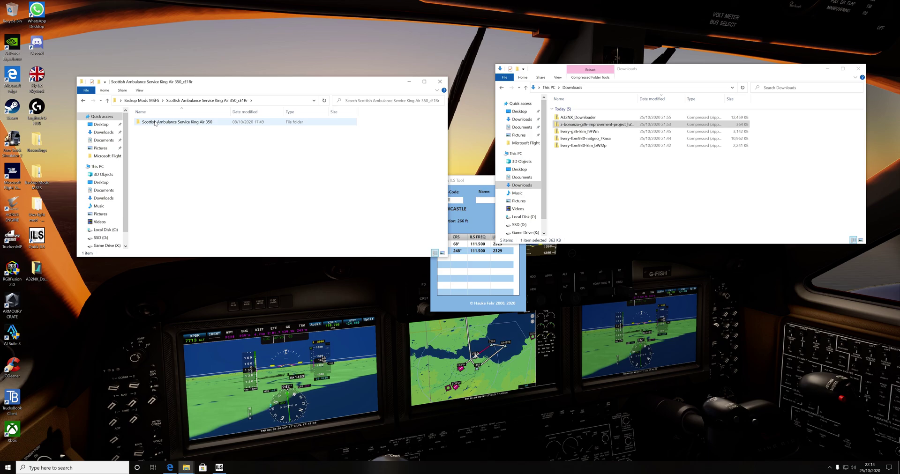
double_click(155, 123)
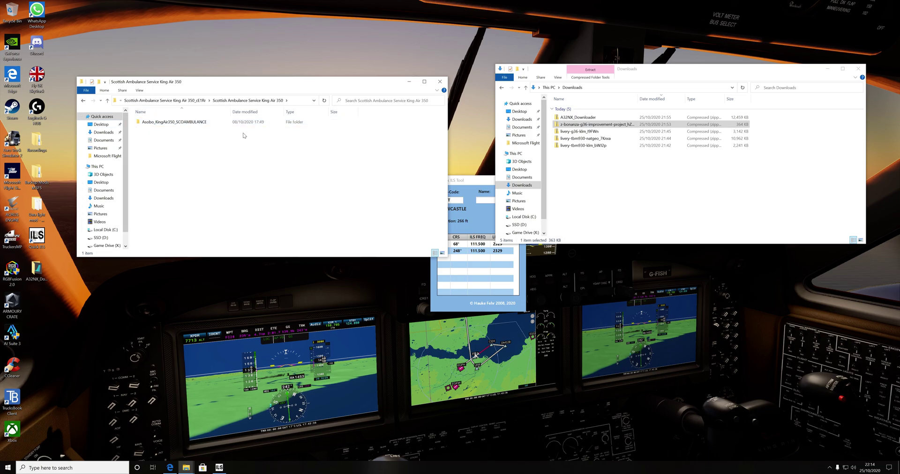
double_click(155, 122)
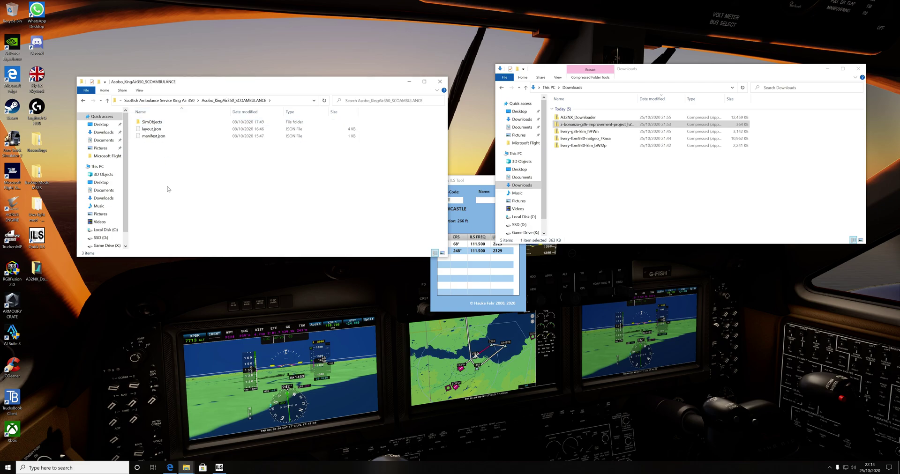
left_click(86, 103)
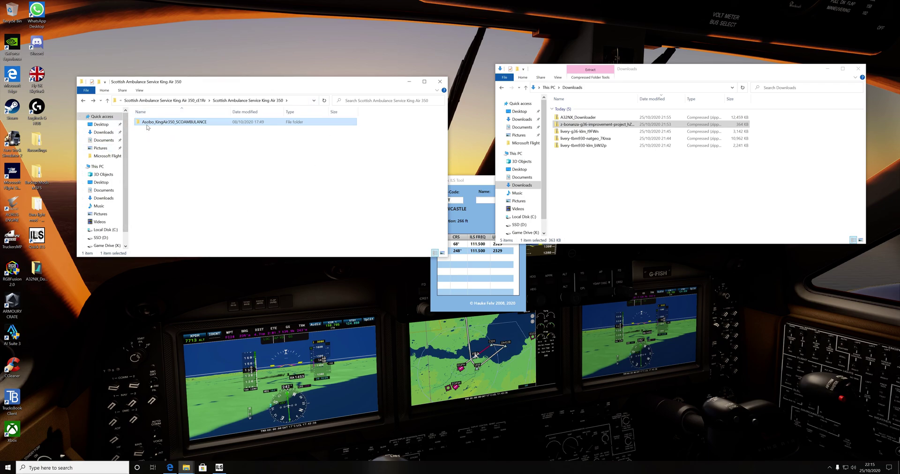
left_click(83, 101)
left_click(83, 103)
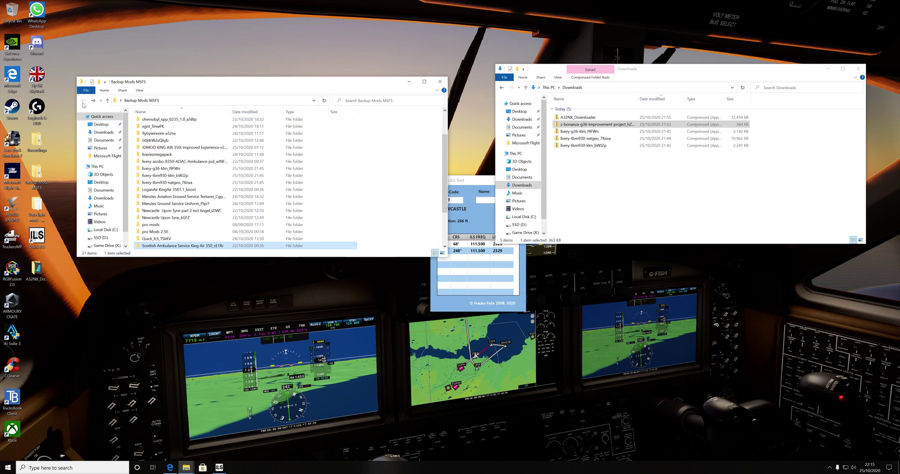
Step: Re-inspect the Asobo_KingAir350_SCOAMBULANCE folder, then return to Backup Mods MSFS and scroll down
double_click(187, 247)
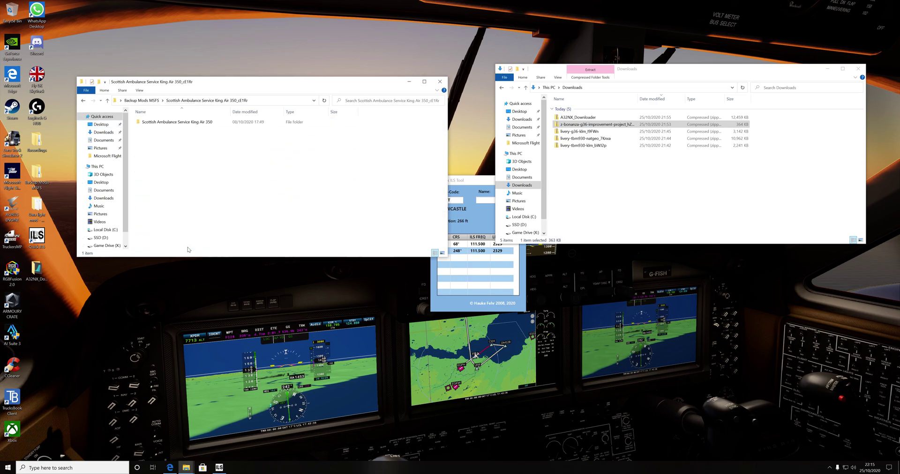
double_click(211, 123)
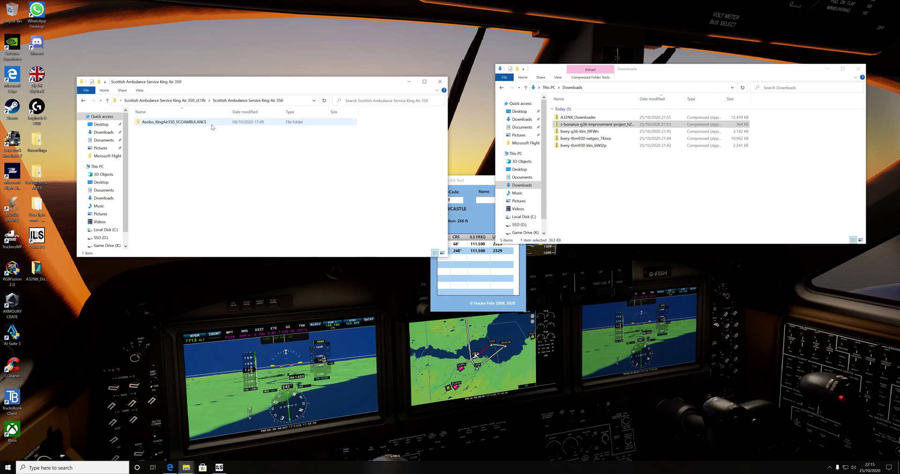
left_click(180, 121)
left_click_drag(179, 147, 303, 218)
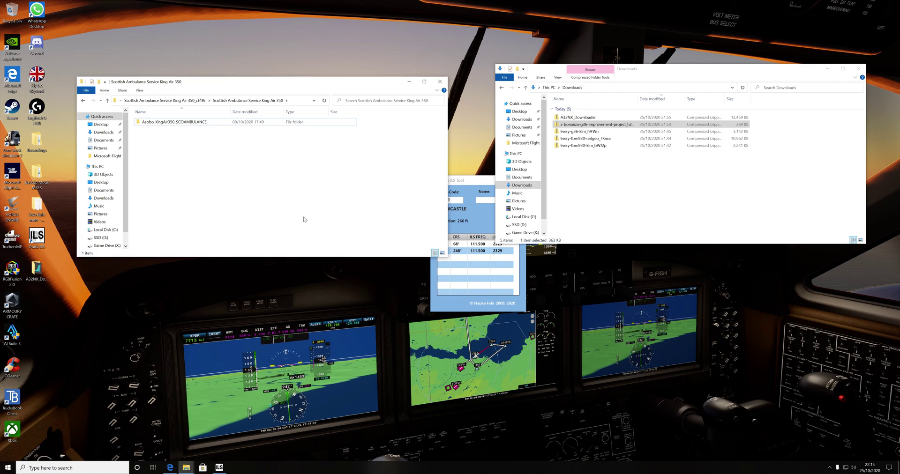
left_click(155, 124)
double_click(156, 124)
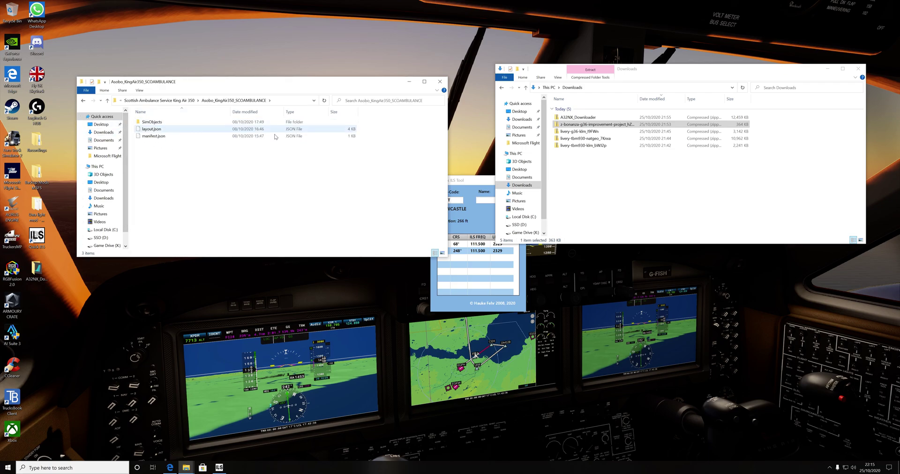
key("alt+Left")
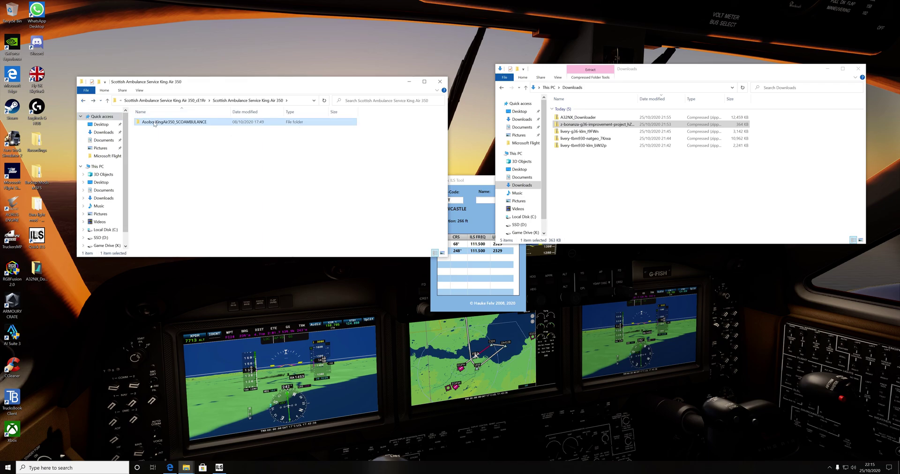
left_click_drag(159, 122, 136, 136)
left_click(83, 100)
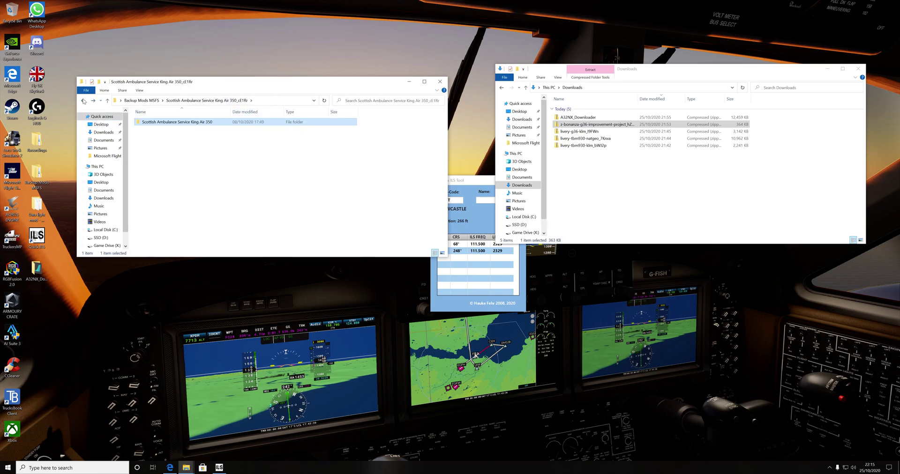
left_click(83, 100)
scroll(278, 169, "down", 3)
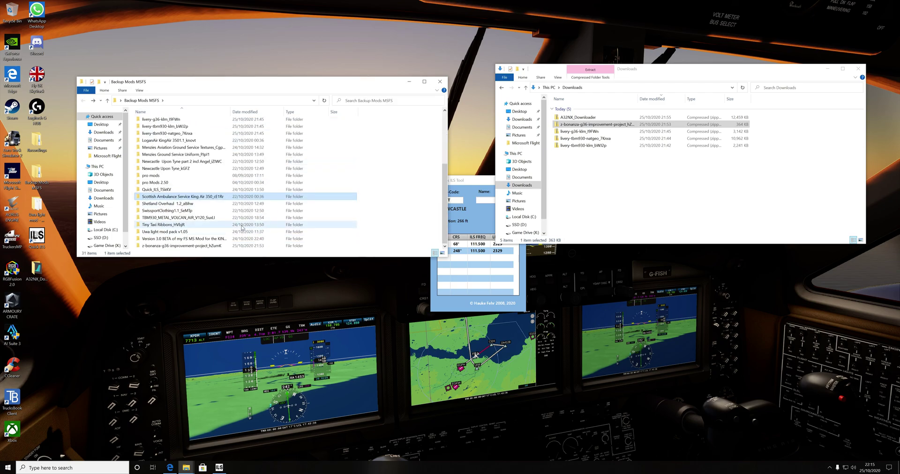
Step: Open z-bonanza-g36-improvement-project_hZumK, peek into its inner project folder, and step back out
left_click(206, 245)
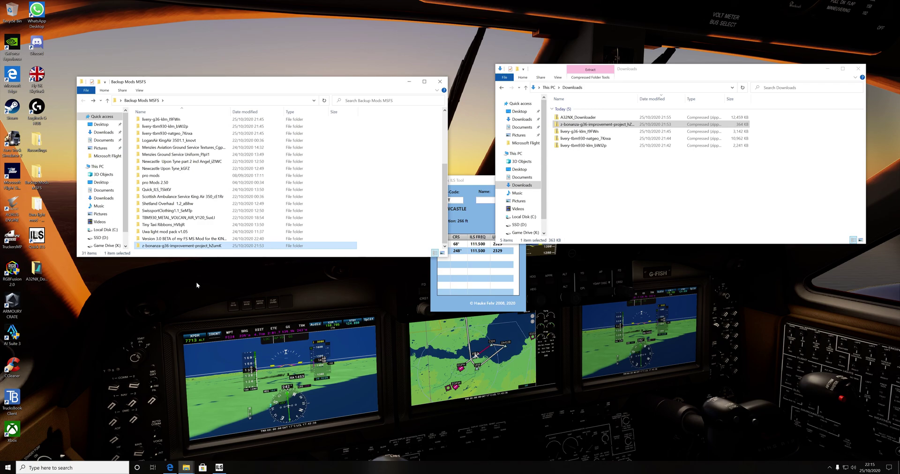
double_click(187, 247)
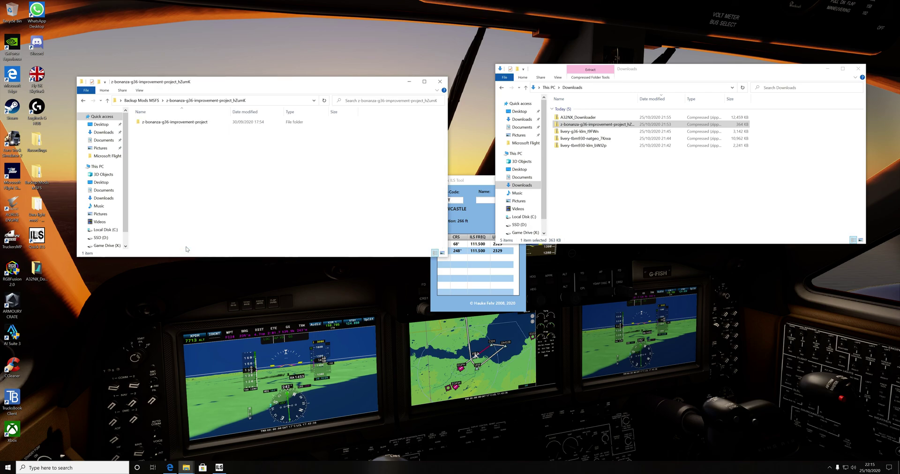
double_click(157, 123)
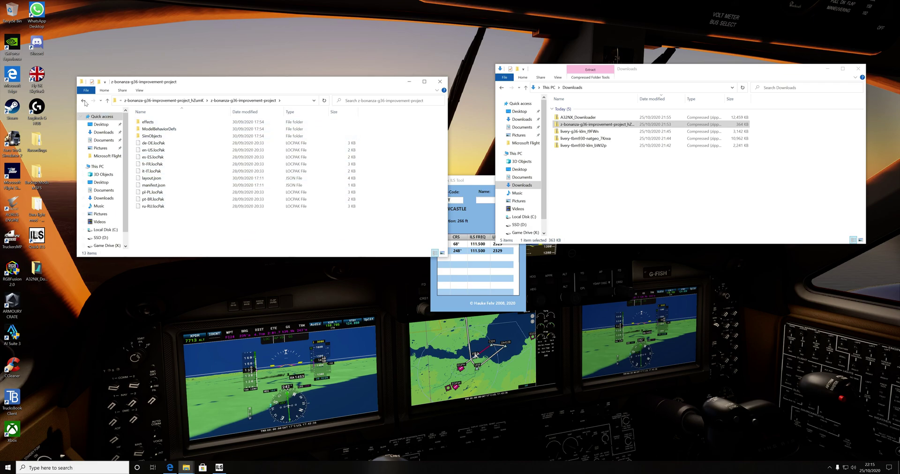
key("alt+Left")
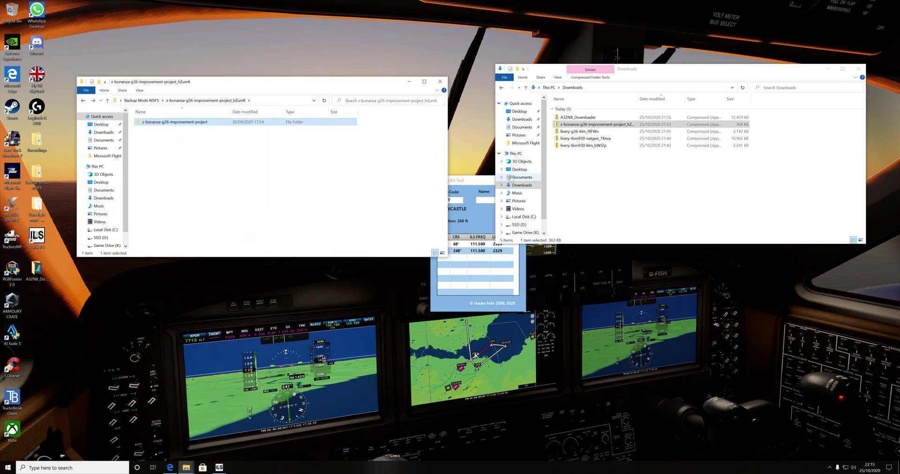
scroll(515, 180, "down", 1)
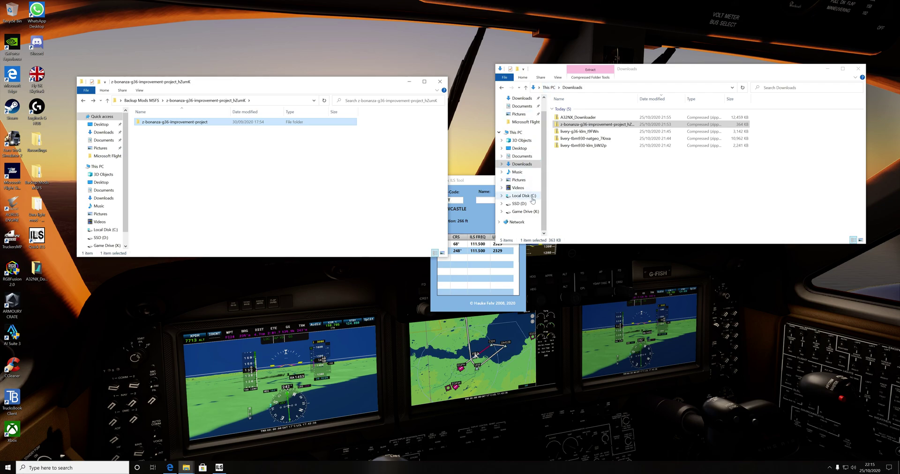
Step: Navigate the right window to the game drive's New folder > Community and scroll its 62 mods
left_click(524, 211)
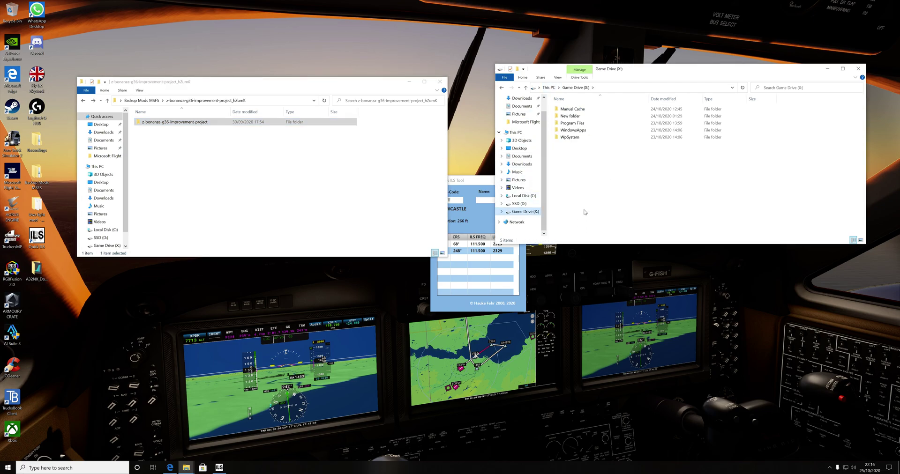
double_click(572, 116)
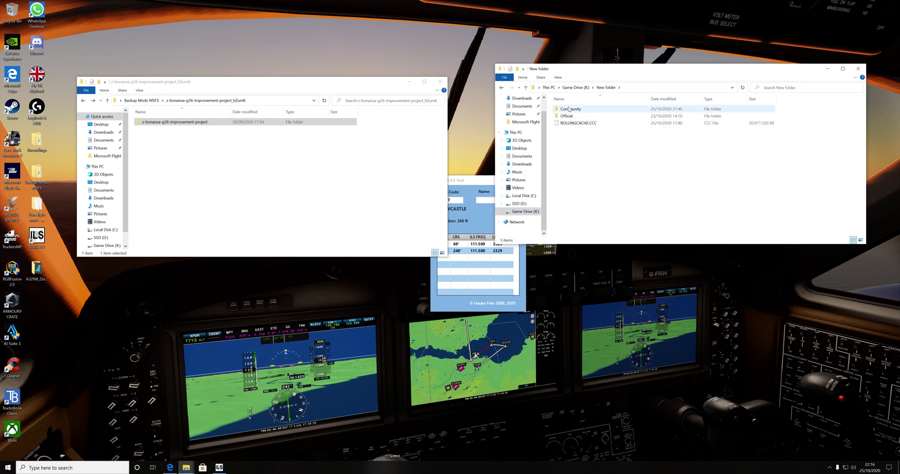
double_click(569, 109)
scroll(599, 149, "down", 7)
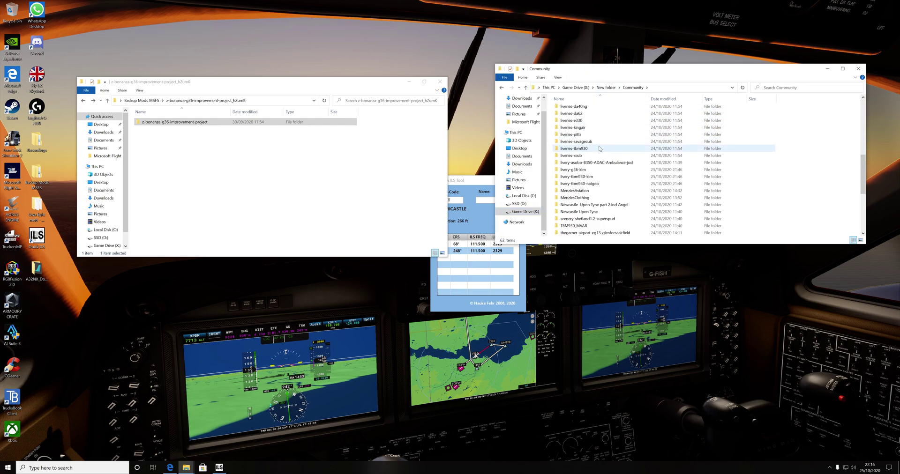
scroll(598, 149, "down", 5)
scroll(600, 154, "up", 5)
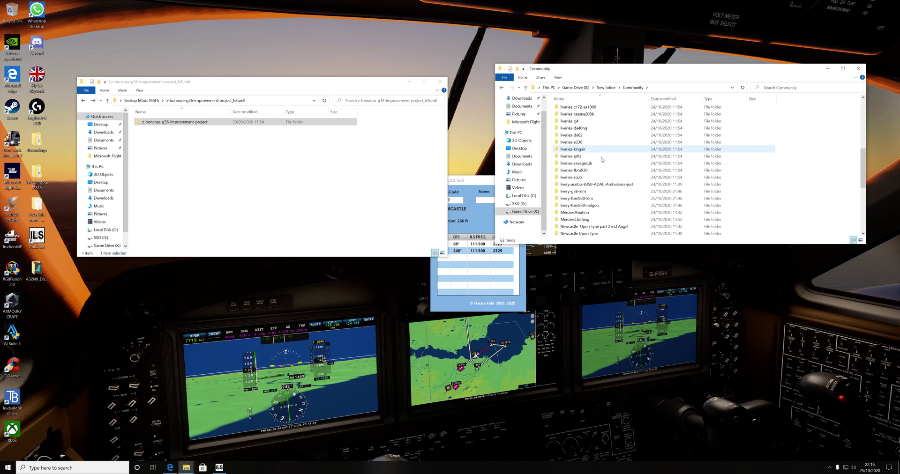
mouse_move(604, 177)
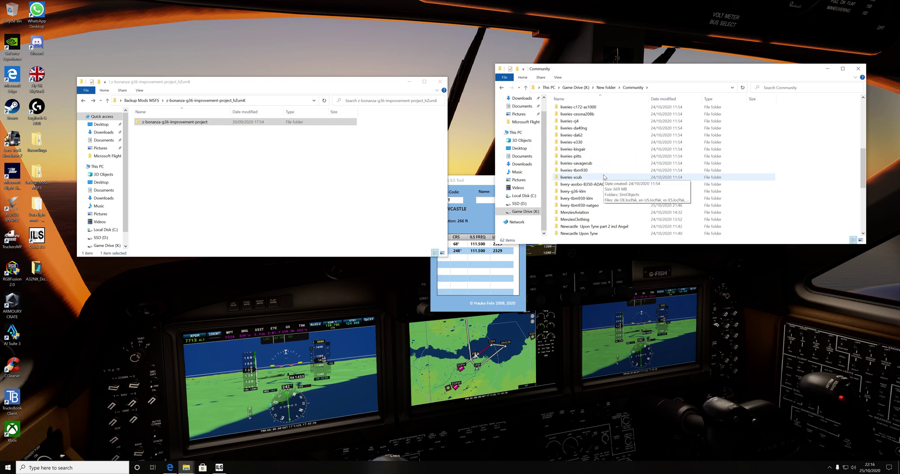
scroll(605, 192, "up", 1)
scroll(603, 196, "up", 2)
mouse_move(604, 196)
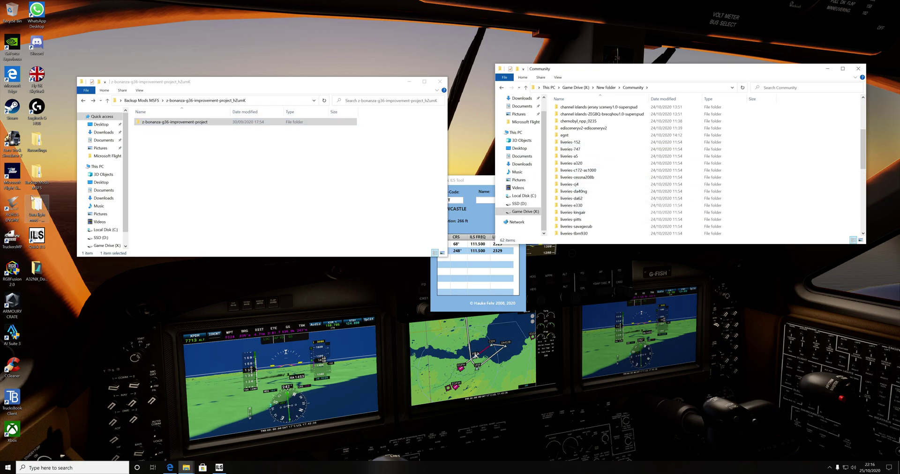
Step: Return to Backup Mods MSFS and open the liveriesmegapack folder
left_click(83, 100)
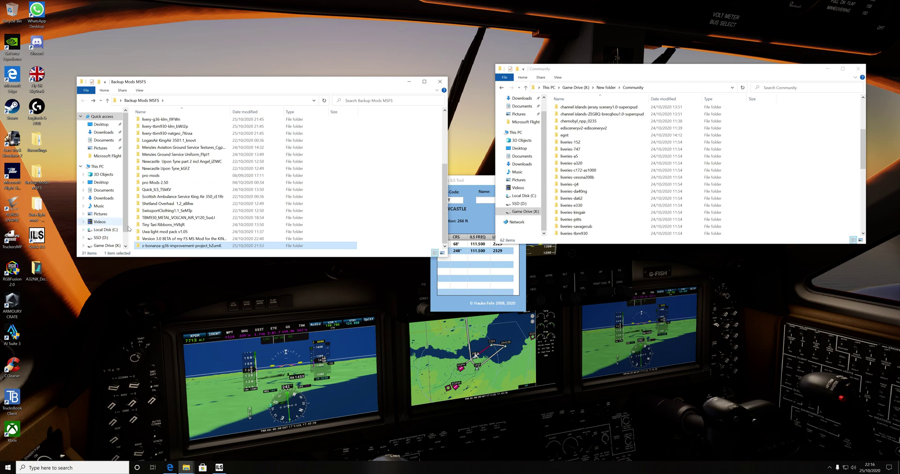
scroll(174, 189, "up", 4)
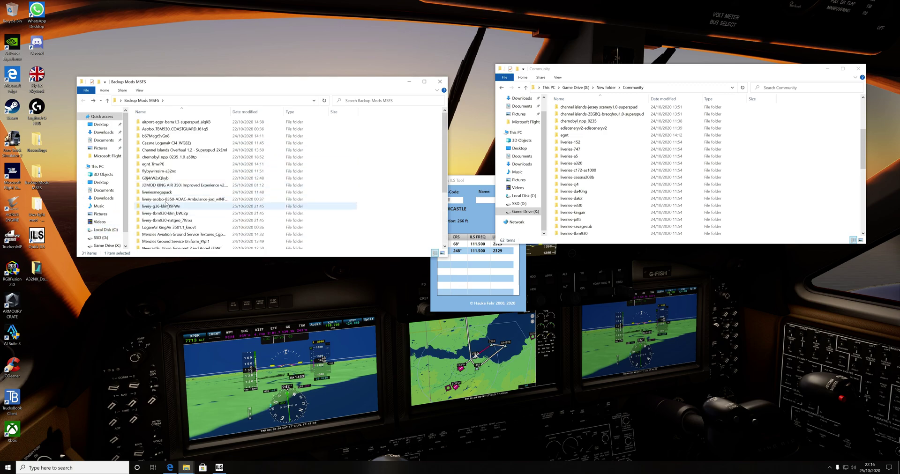
left_click(159, 193)
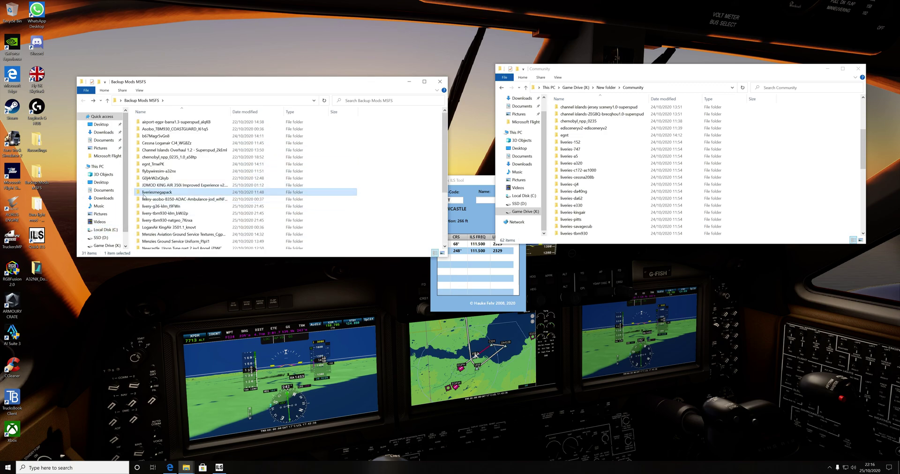
left_click_drag(161, 194, 178, 193)
double_click(181, 193)
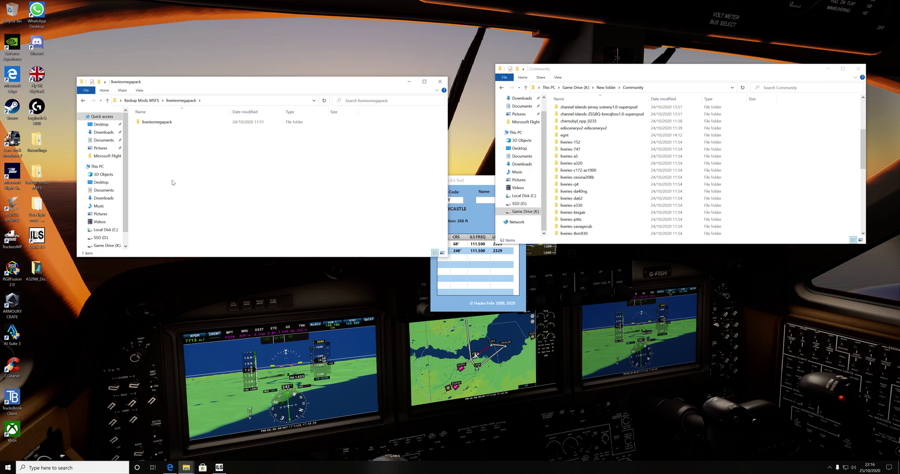
Step: Box-select the 14 livery folders liveries-152 through liveries-tbm930, deselect, and go back twice
left_click_drag(147, 125, 398, 234)
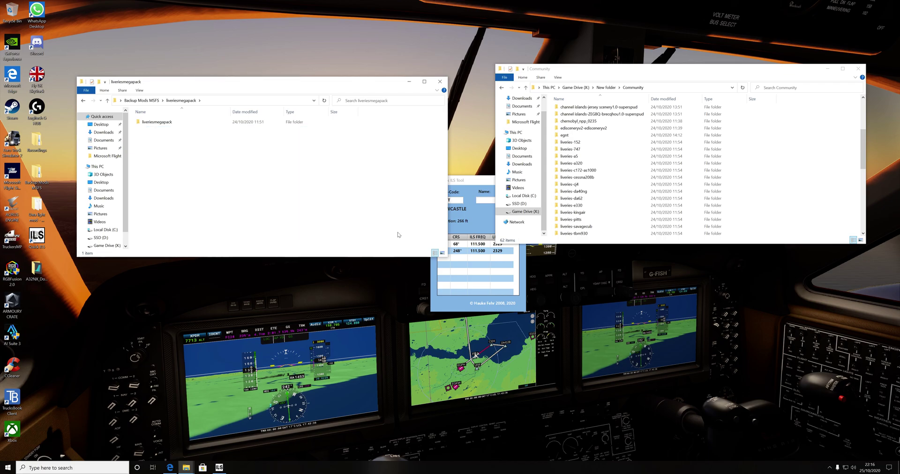
left_click(152, 123)
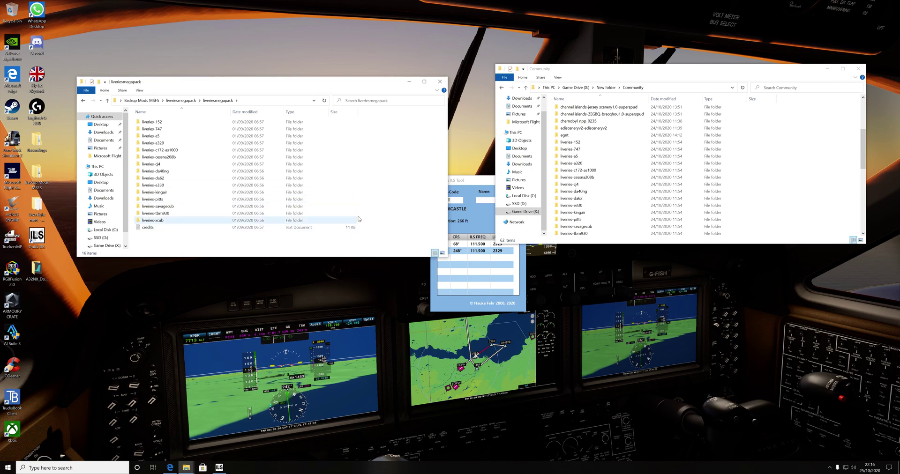
left_click_drag(378, 216, 180, 119)
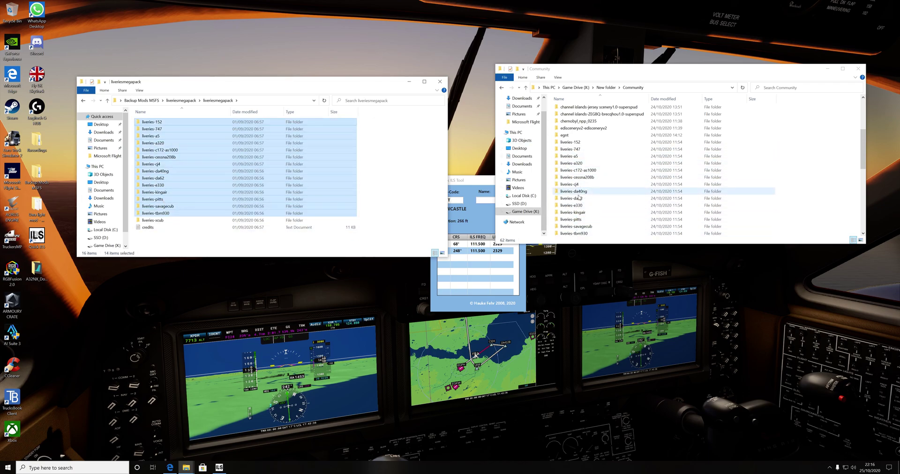
left_click(391, 163)
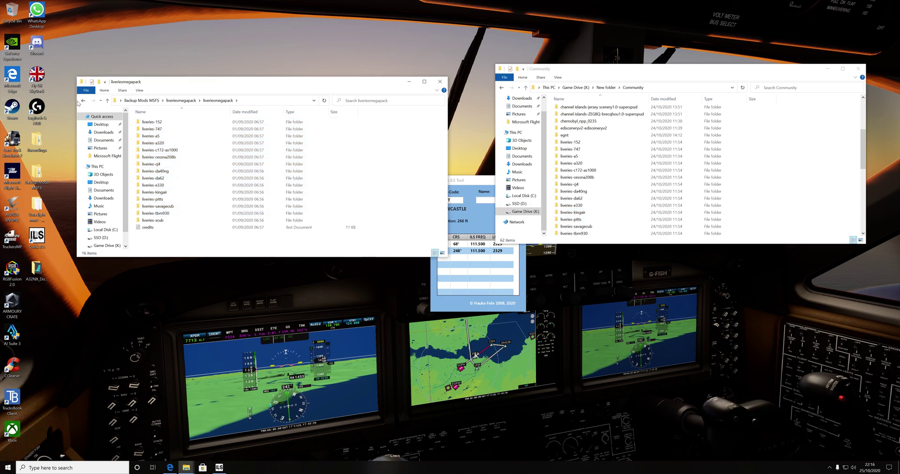
left_click(82, 100)
left_click(82, 100)
Step: Drag the inner z-bonanza-g36-improvement-project folder into Community (now 63 items) and verify its contents
scroll(168, 241, "down", 5)
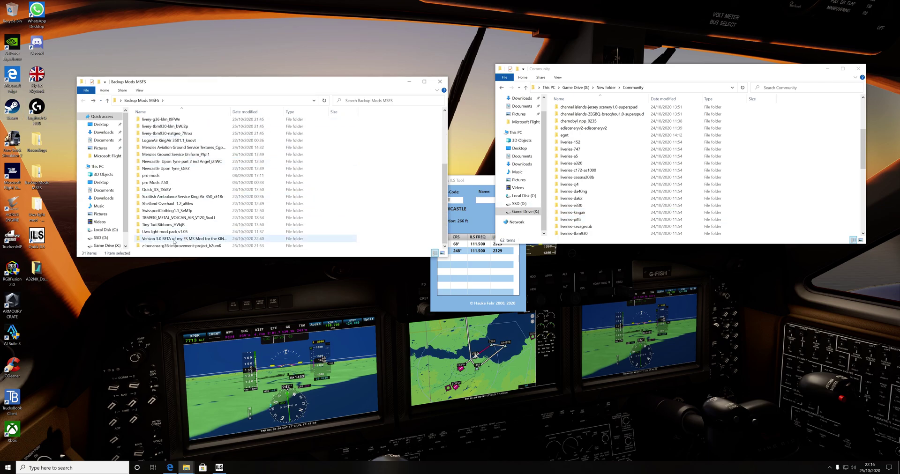
double_click(169, 245)
double_click(155, 120)
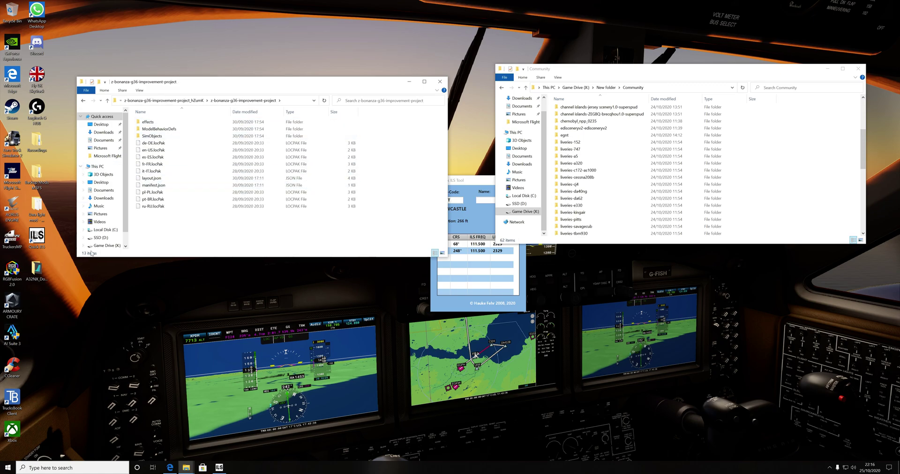
left_click(83, 100)
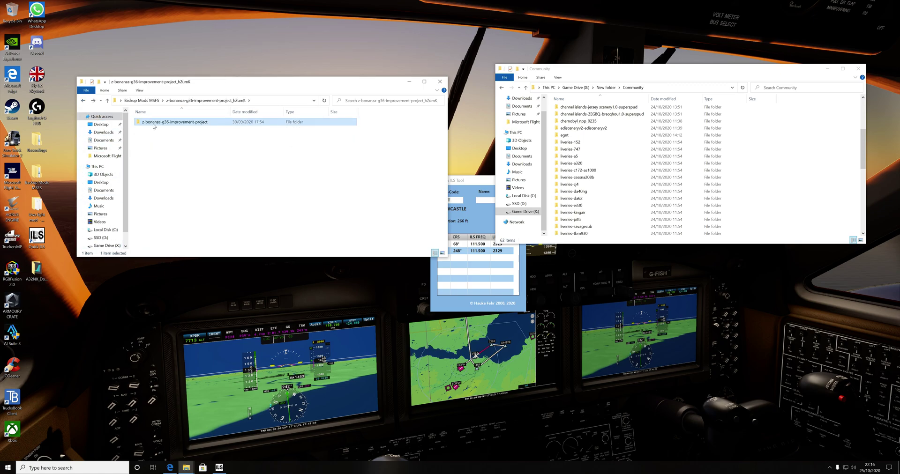
left_click_drag(153, 125, 801, 150)
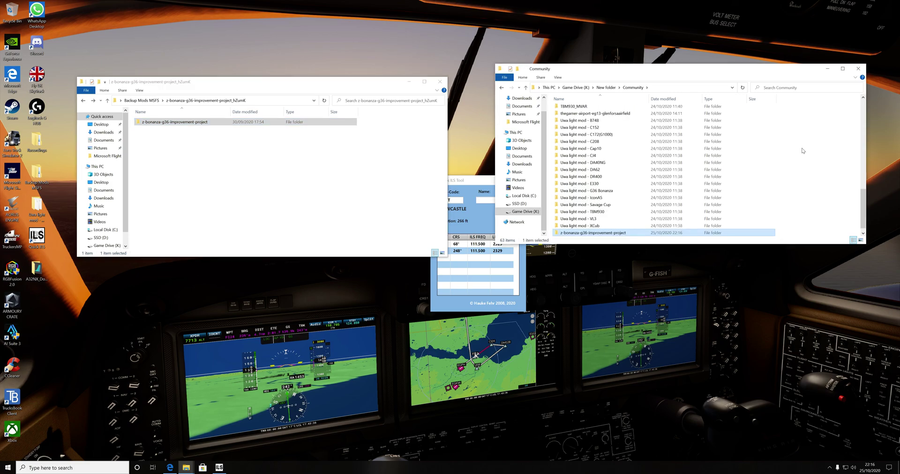
double_click(600, 232)
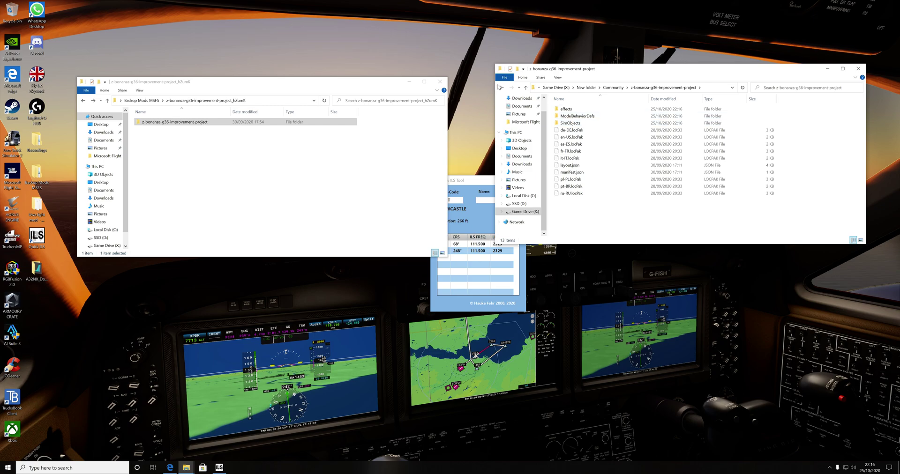
left_click(501, 88)
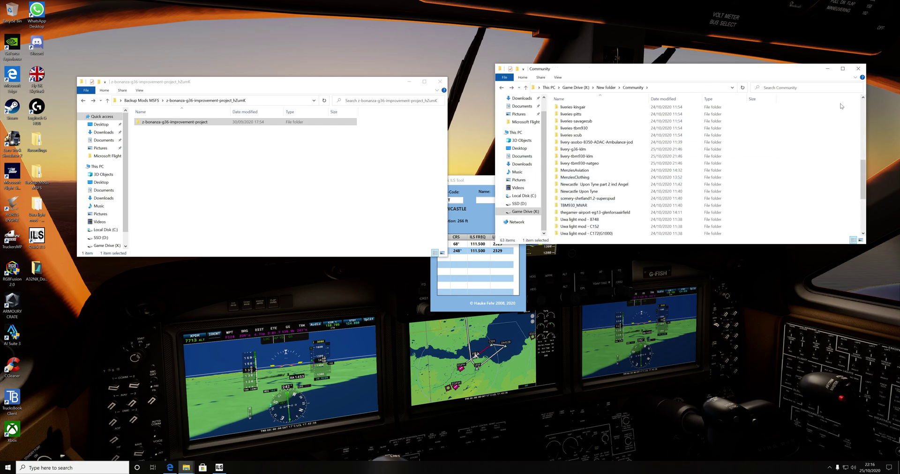
Step: Scroll the Community list to the top and select the 01 JDMOD King Air 350i v2.1 folder
scroll(739, 150, "up", 10)
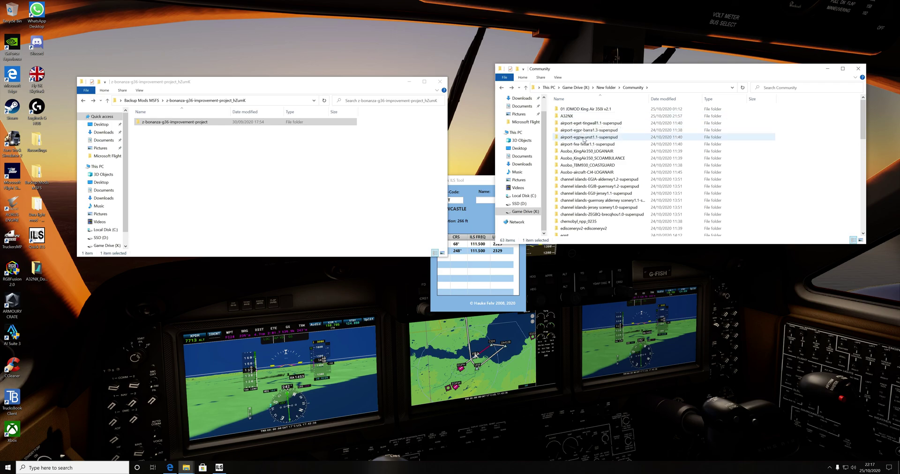
left_click(582, 111)
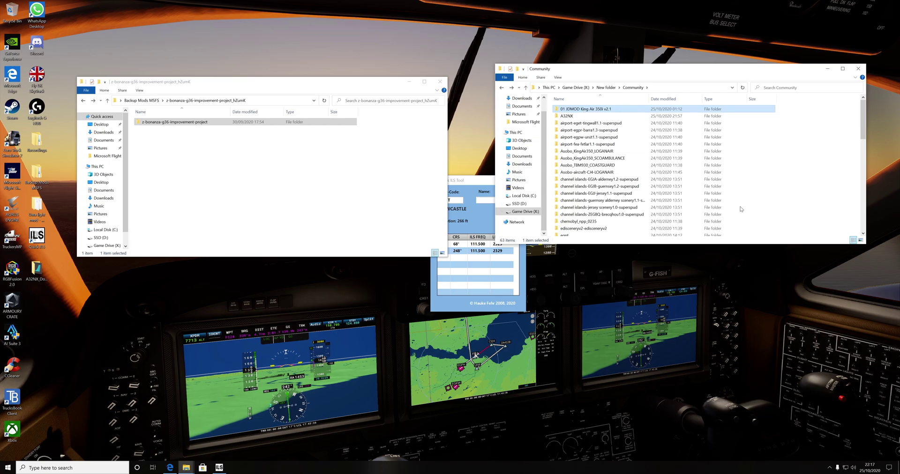
Step: Close both Explorer windows, refocus the simulator, and bring up the GeForce Experience overlay with Alt+Z
left_click(857, 68)
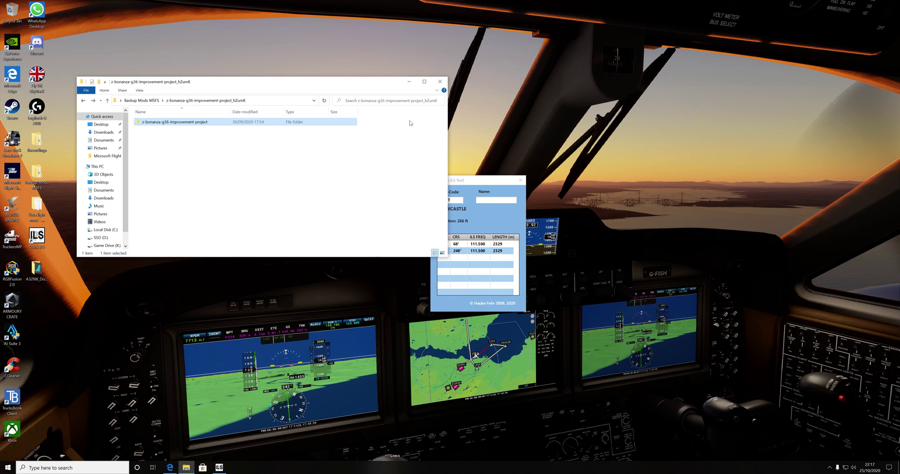
left_click(439, 82)
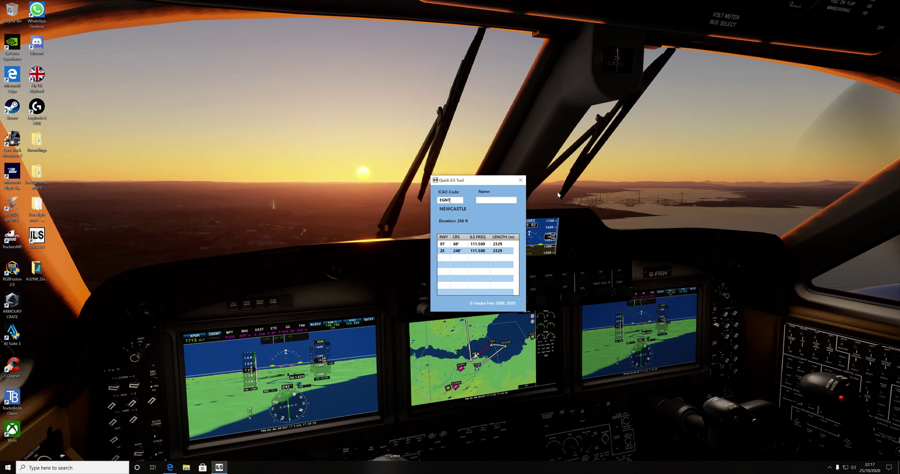
left_click(265, 113)
key("alt+z")
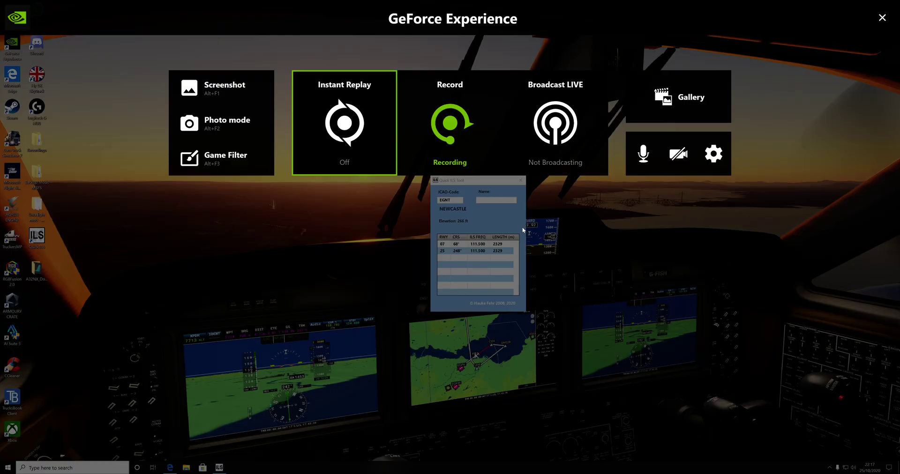